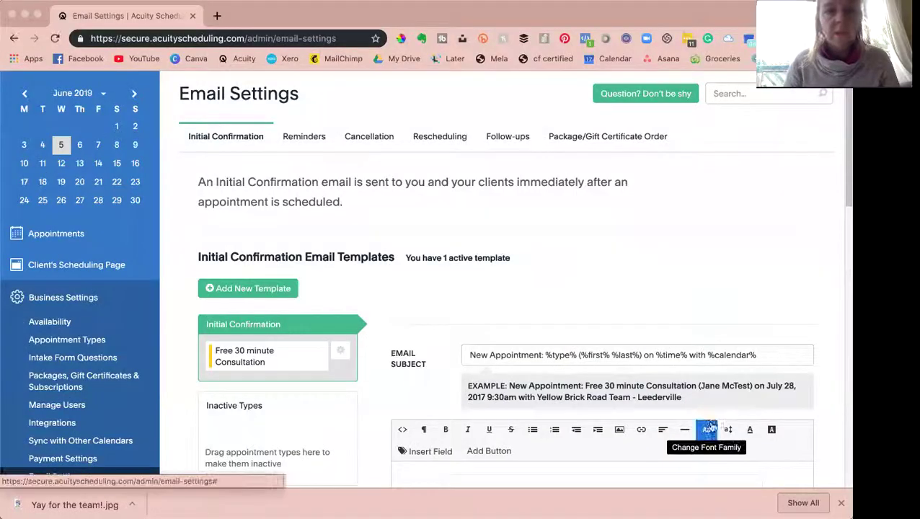
- Look over the appointments calendar and availability page, then return to the email notification settings
scroll(428, 355, down, 3)
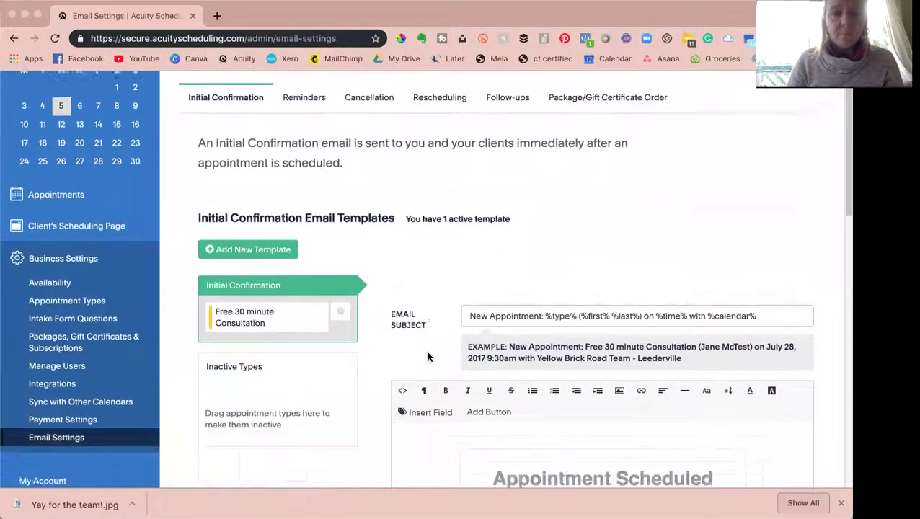
scroll(428, 354, down, 2)
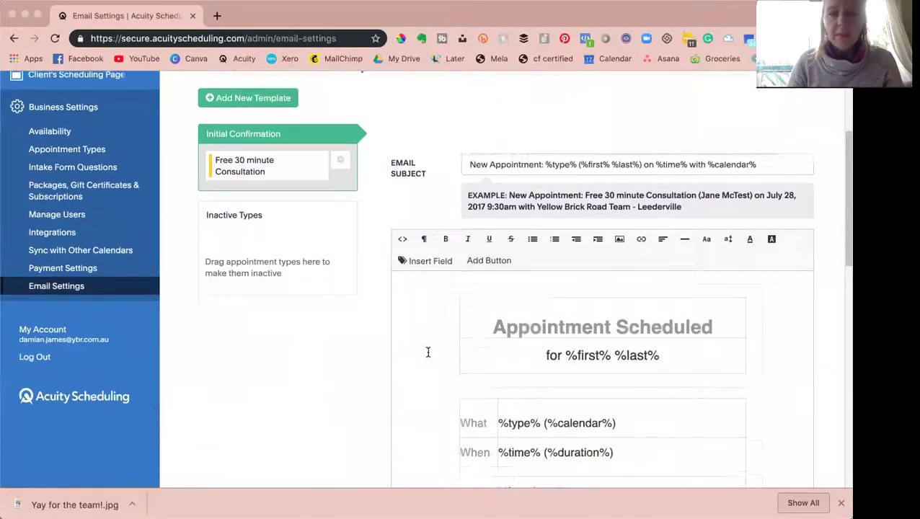
scroll(461, 274, up, 1)
scroll(479, 220, up, 4)
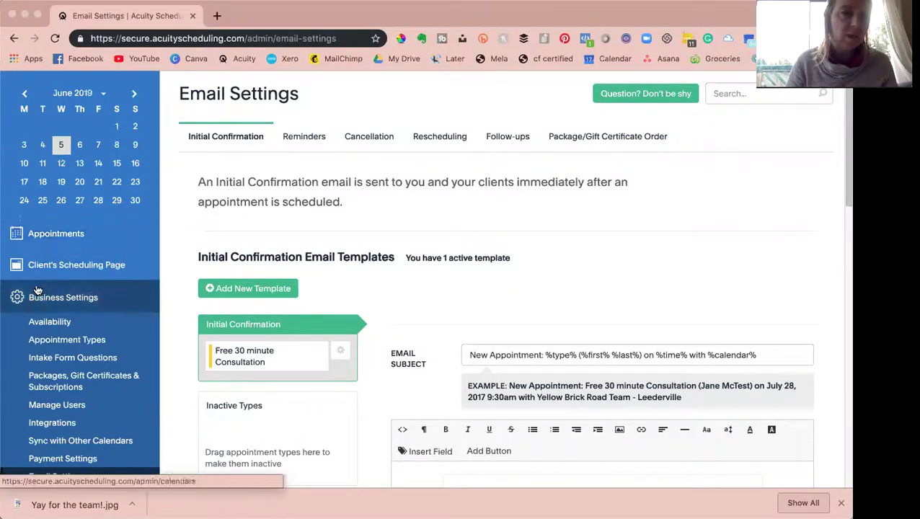
click(37, 236)
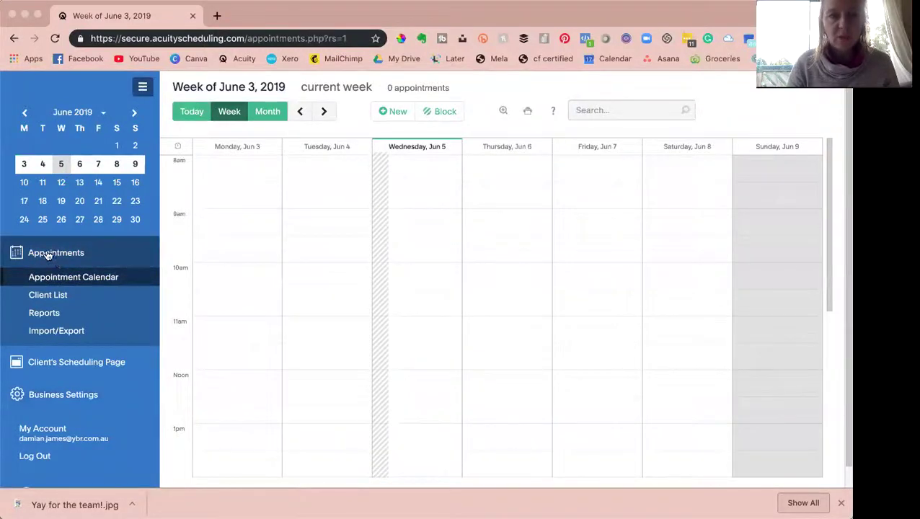
click(57, 400)
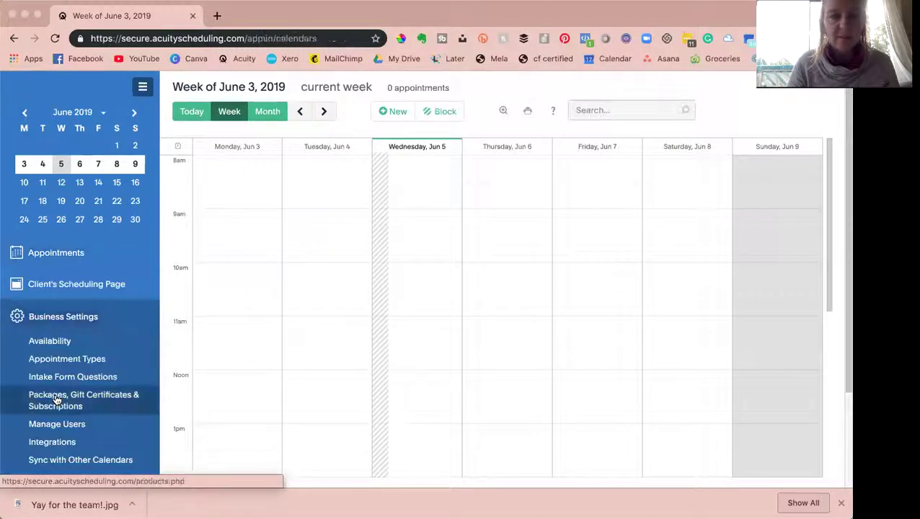
scroll(67, 415, down, 5)
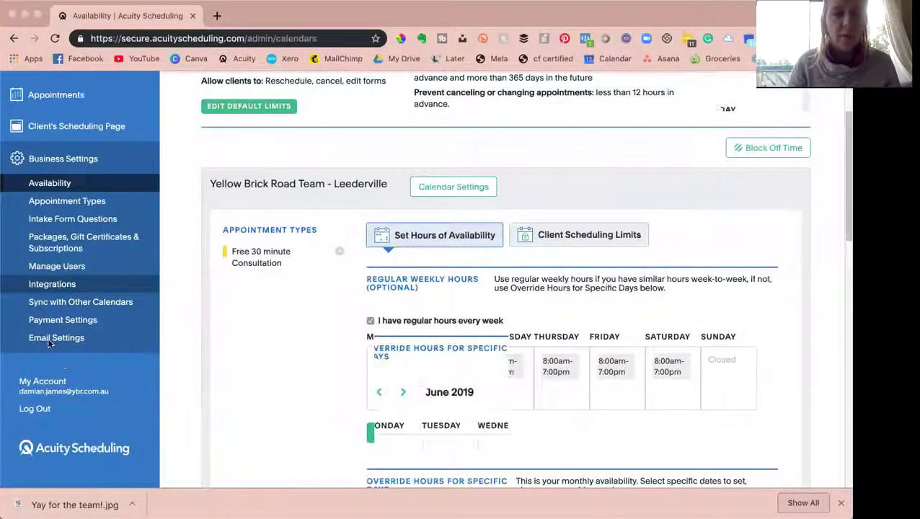
scroll(62, 340, up, 3)
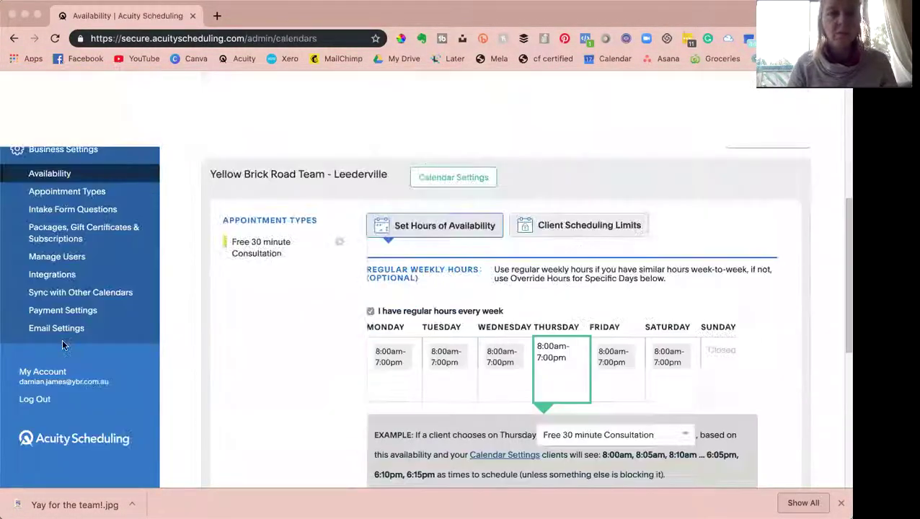
scroll(62, 340, up, 2)
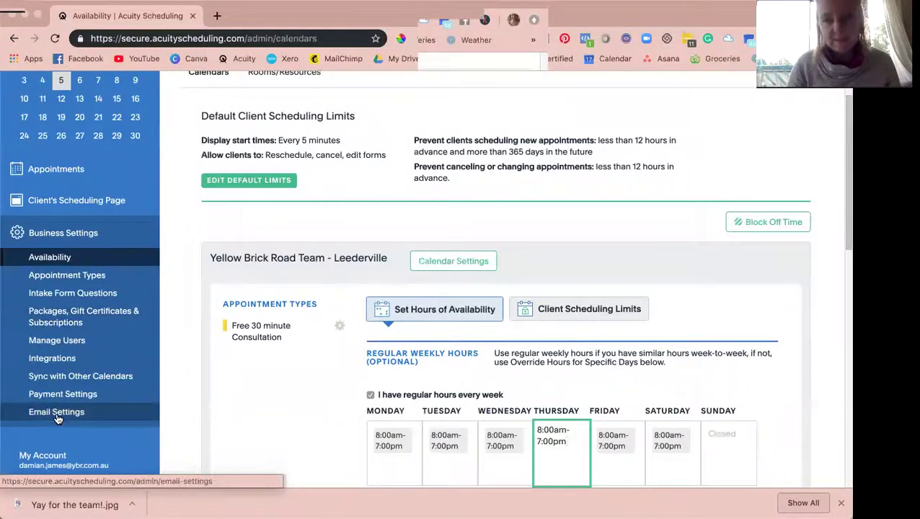
click(57, 412)
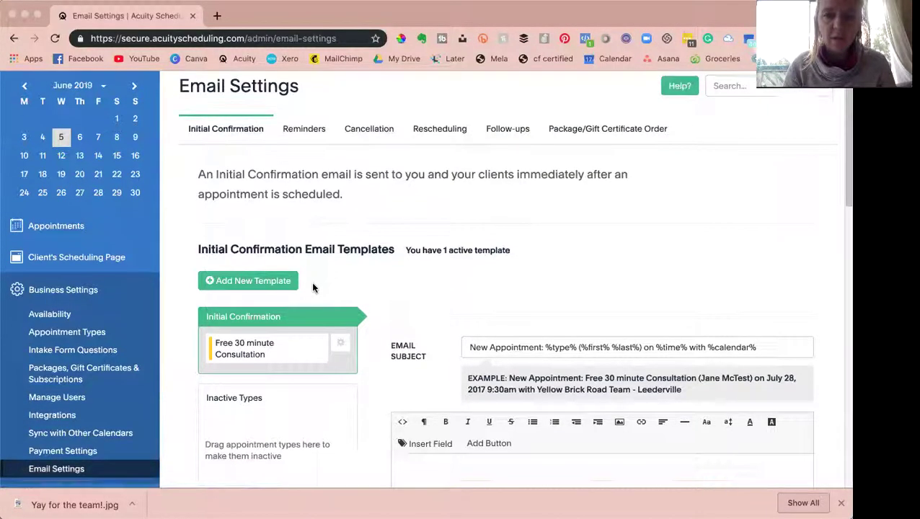
- Change the confirmation subject to 'New Appointment with' plus the practitioner's name, removing the extra space
scroll(314, 288, down, 3)
scroll(314, 288, down, 1)
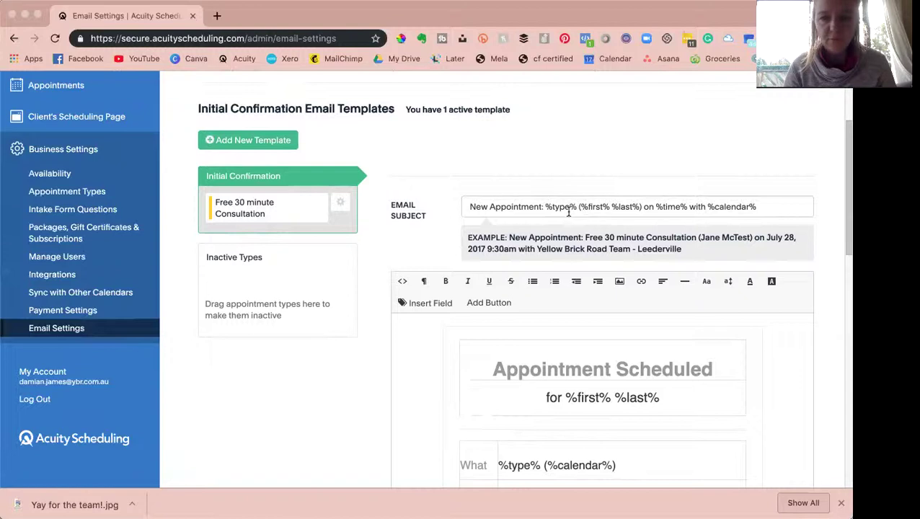
scroll(577, 287, down, 2)
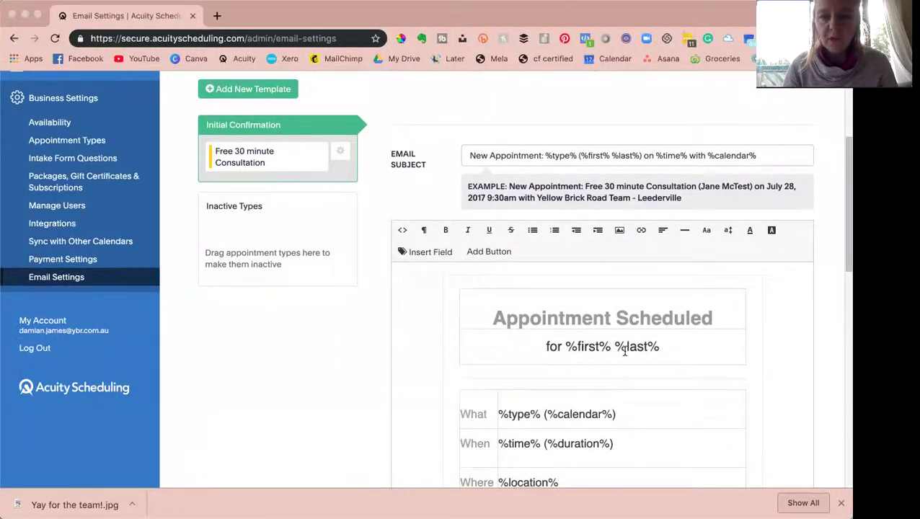
scroll(607, 373, down, 5)
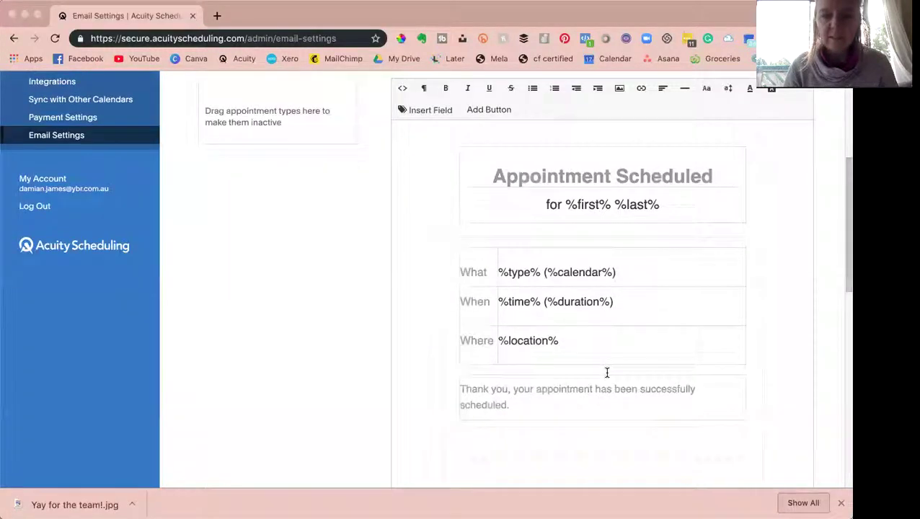
scroll(607, 373, up, 4)
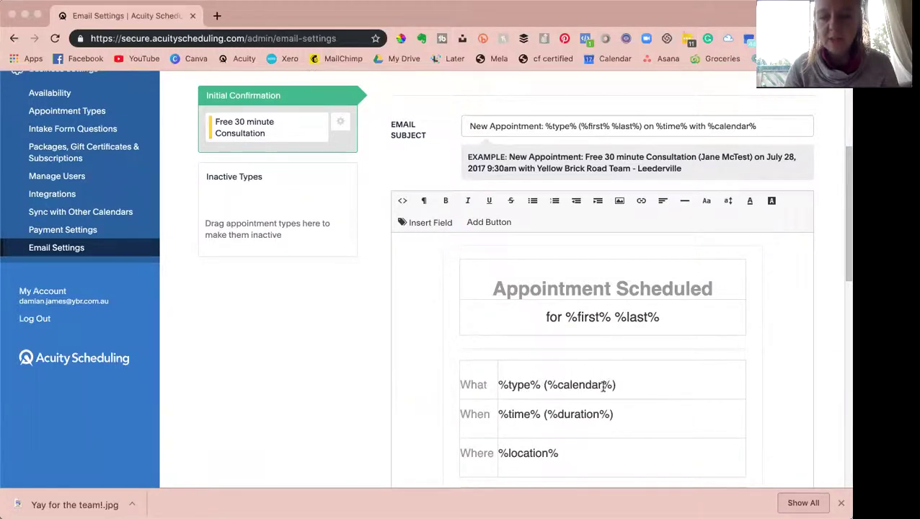
scroll(566, 398, up, 3)
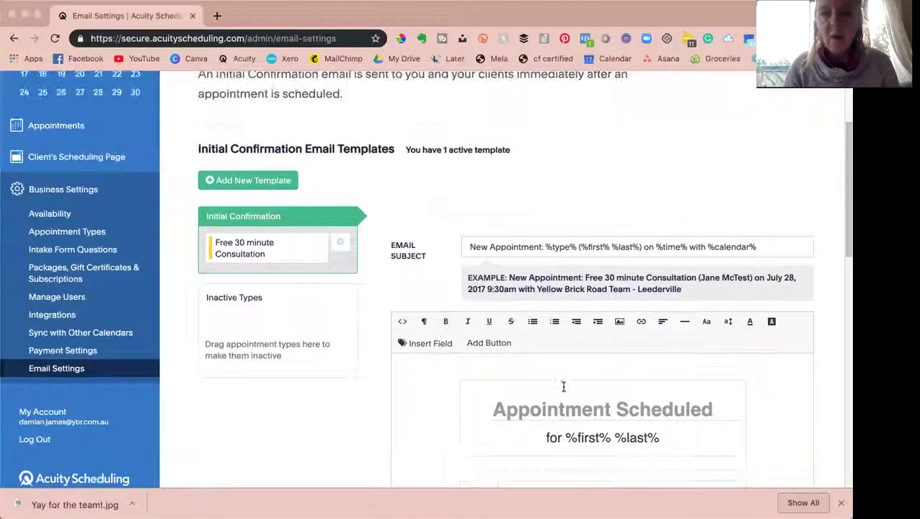
scroll(553, 338, up, 2)
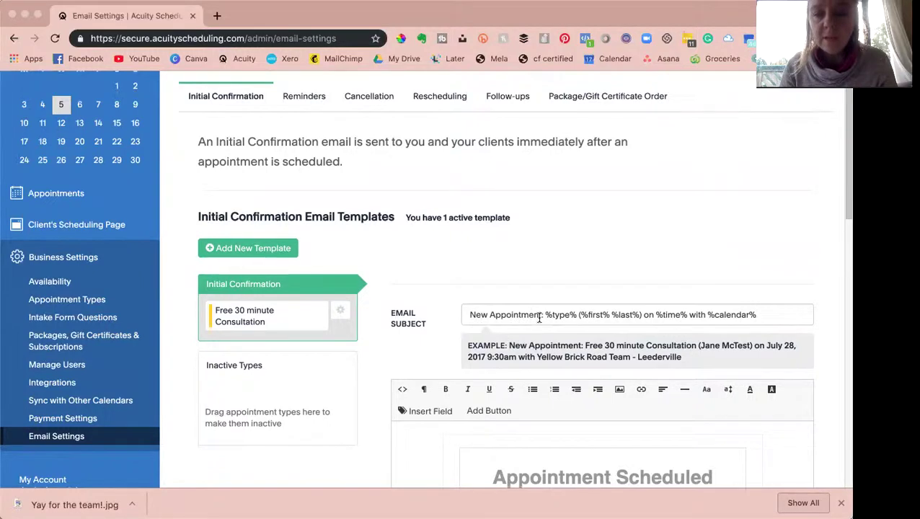
click(541, 315)
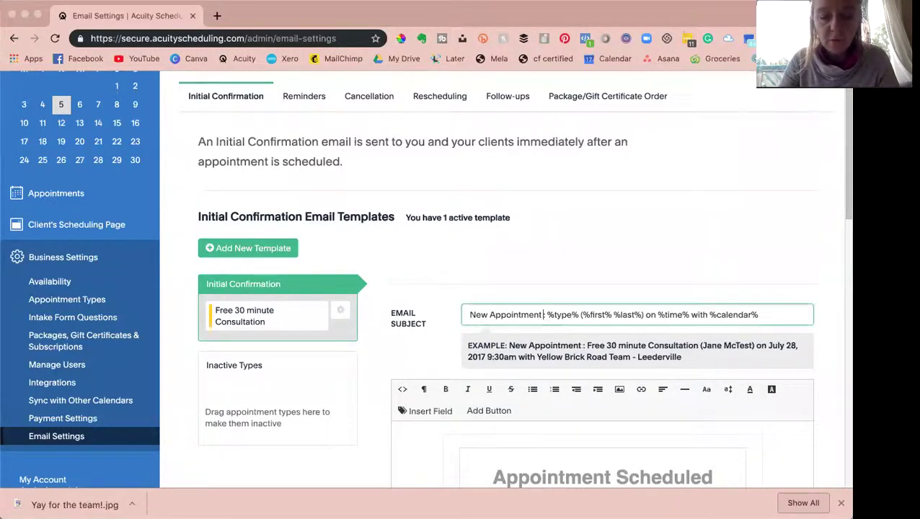
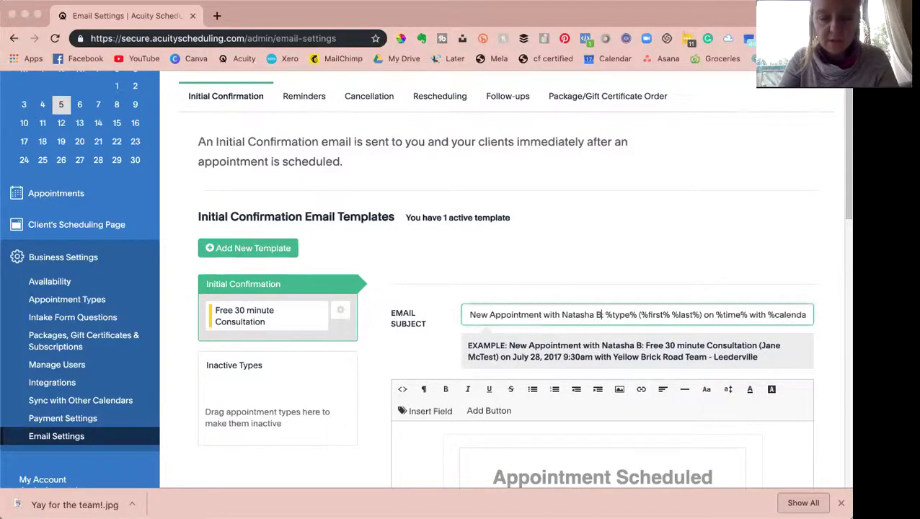
key(Delete)
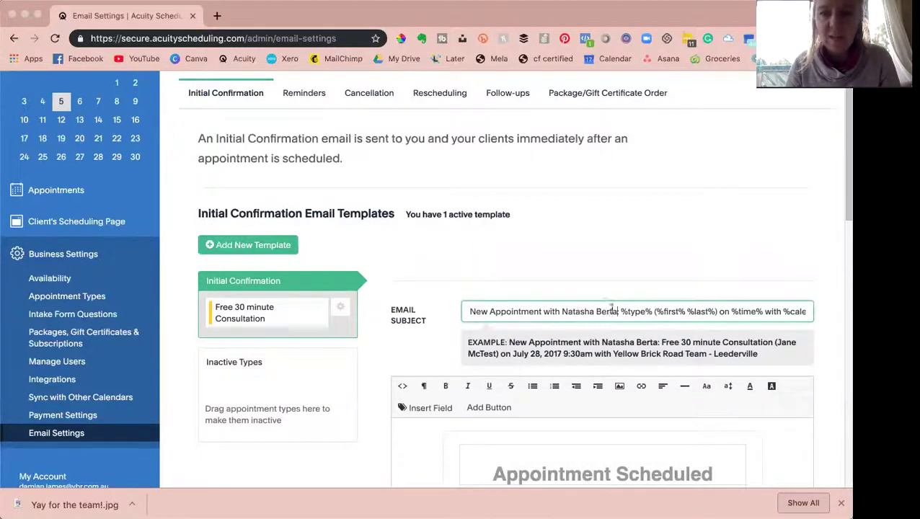
- Delete the 'Powered by Acuity Scheduling' banner, the 'Want your own scheduler?' line and leftover empty lines
scroll(619, 312, right, 2)
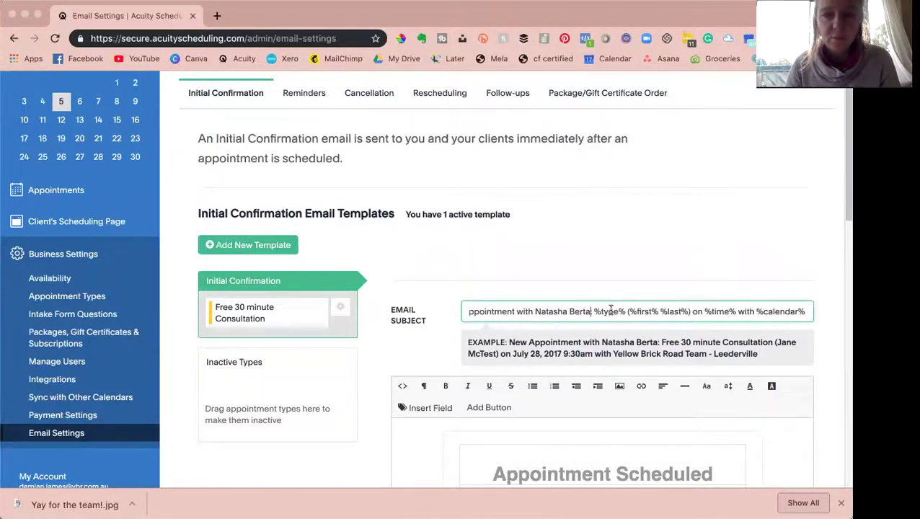
scroll(611, 311, down, 5)
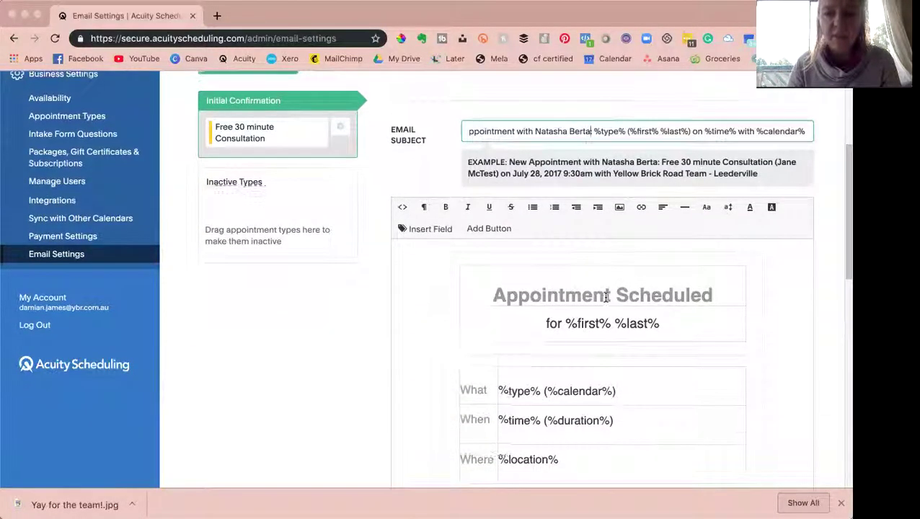
scroll(605, 297, down, 7)
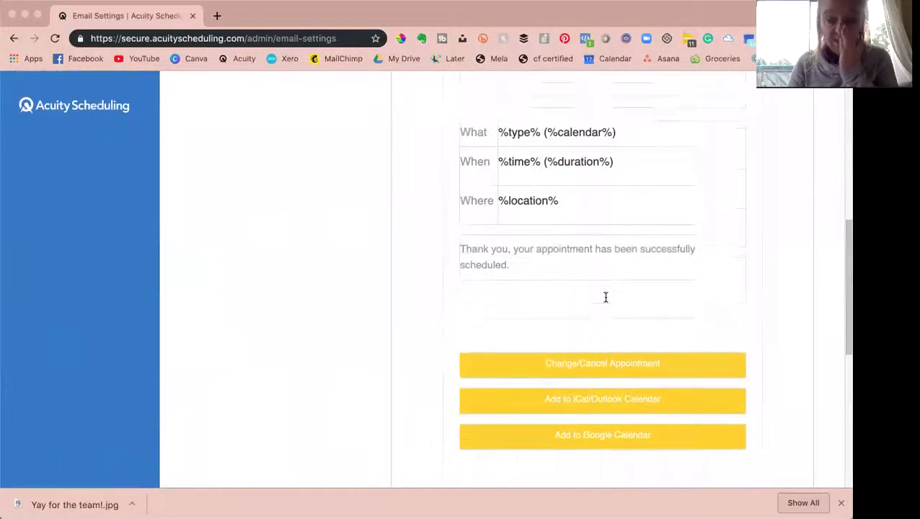
scroll(605, 297, down, 4)
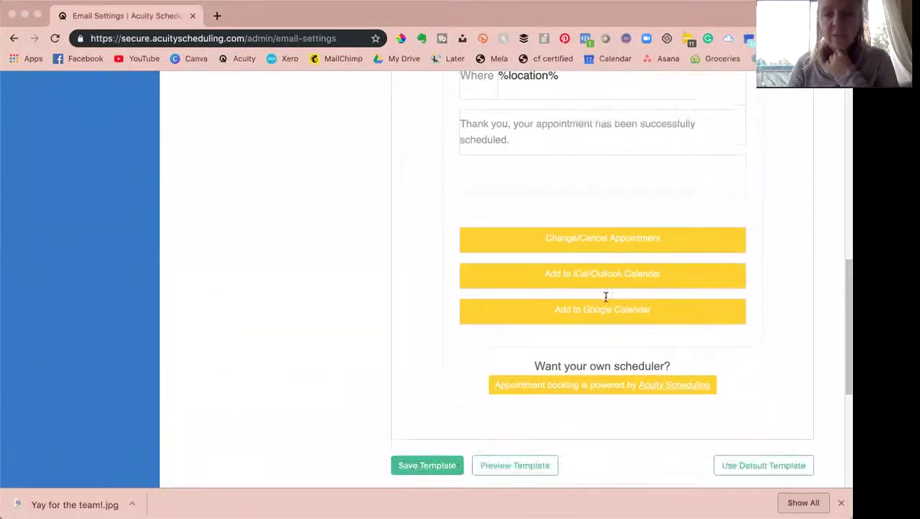
scroll(606, 297, down, 1)
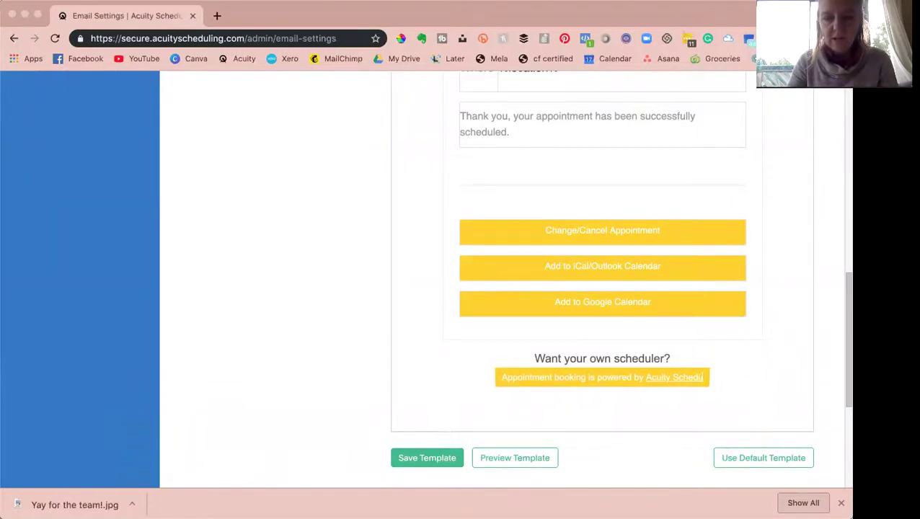
key(BackSpace)
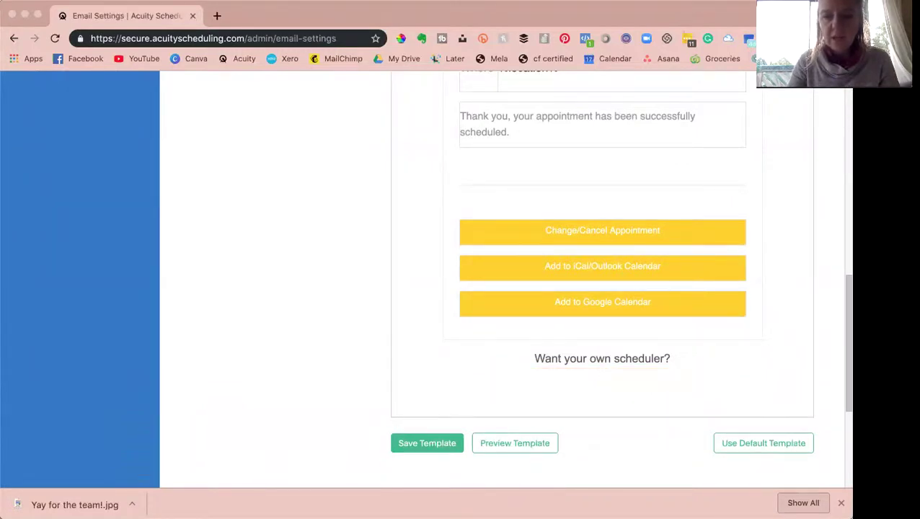
key(BackSpace)
key(shift+Home)
key(BackSpace)
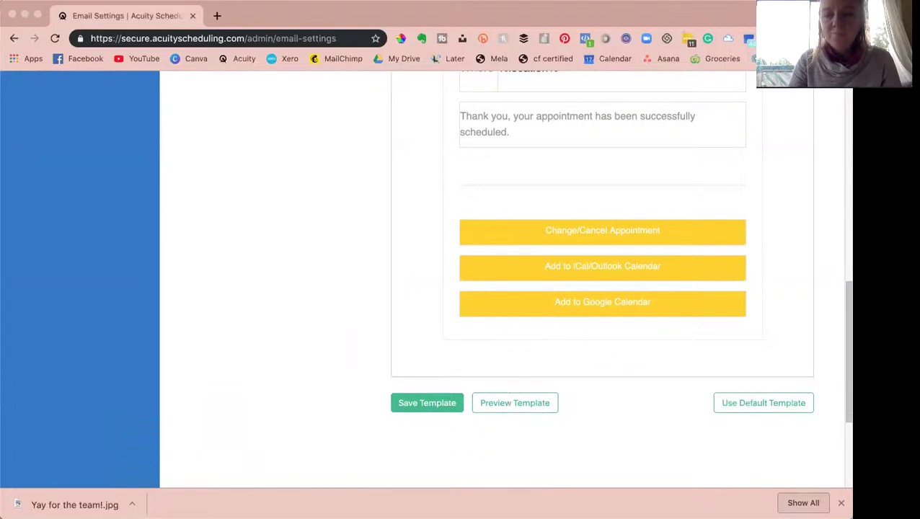
key(BackSpace)
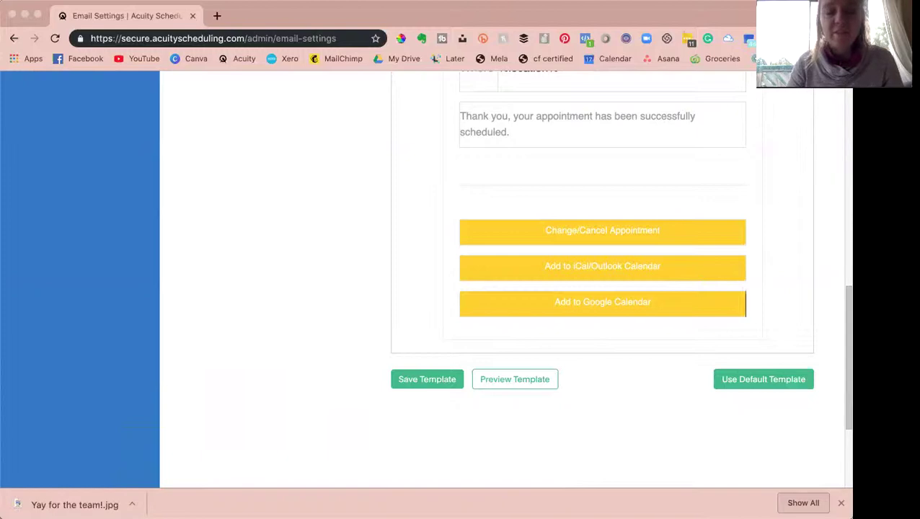
scroll(502, 282, down, 1)
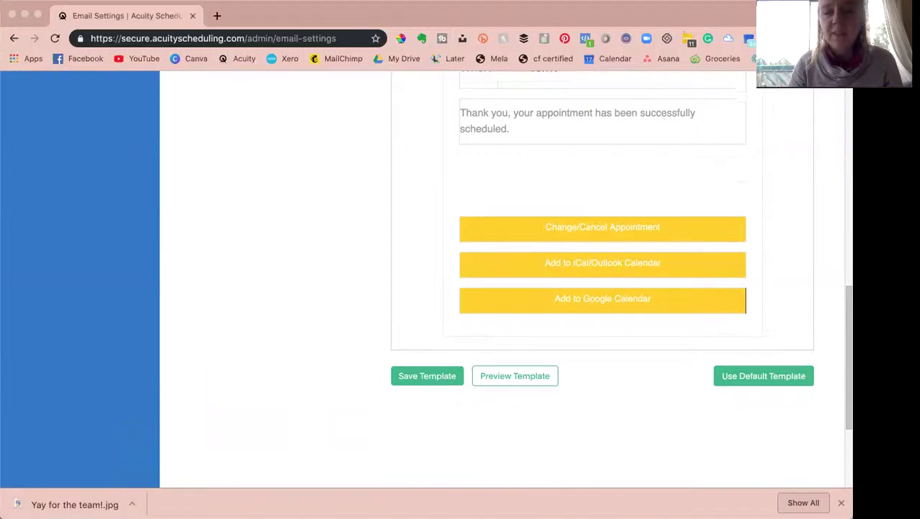
scroll(742, 393, up, 3)
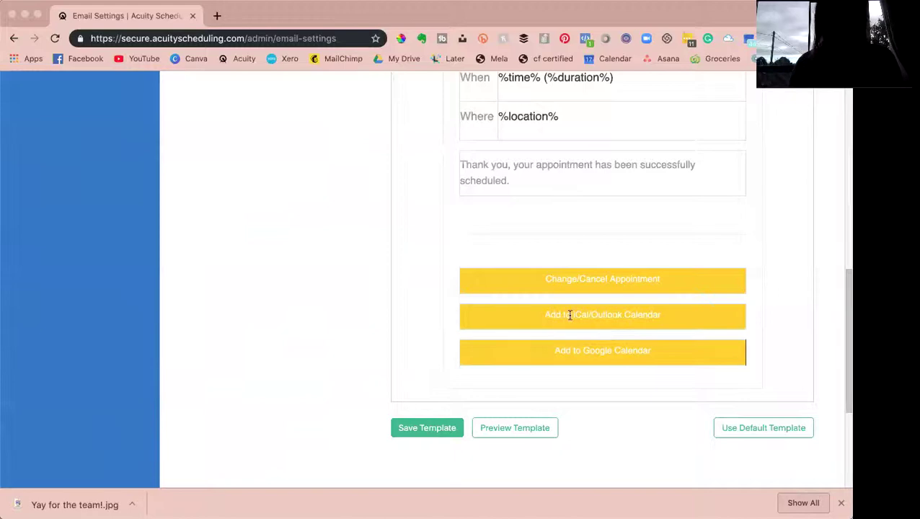
- Add a 'Hi %first%,' greeting line at the top of the email body using the First name field
scroll(543, 292, up, 5)
scroll(544, 292, up, 3)
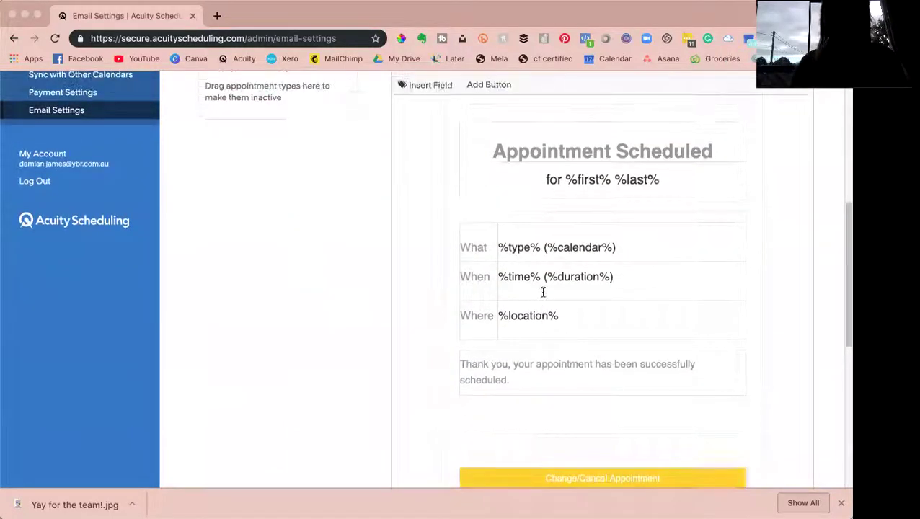
scroll(477, 221, up, 2)
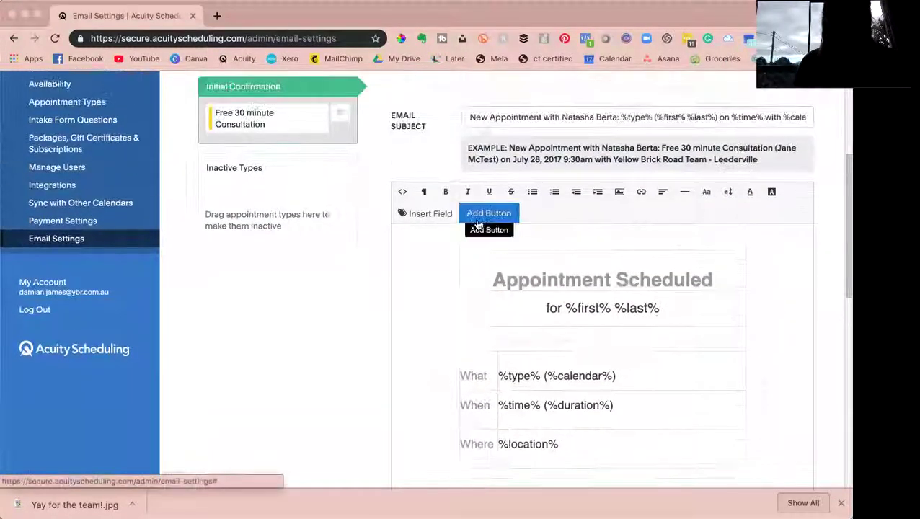
scroll(477, 222, down, 2)
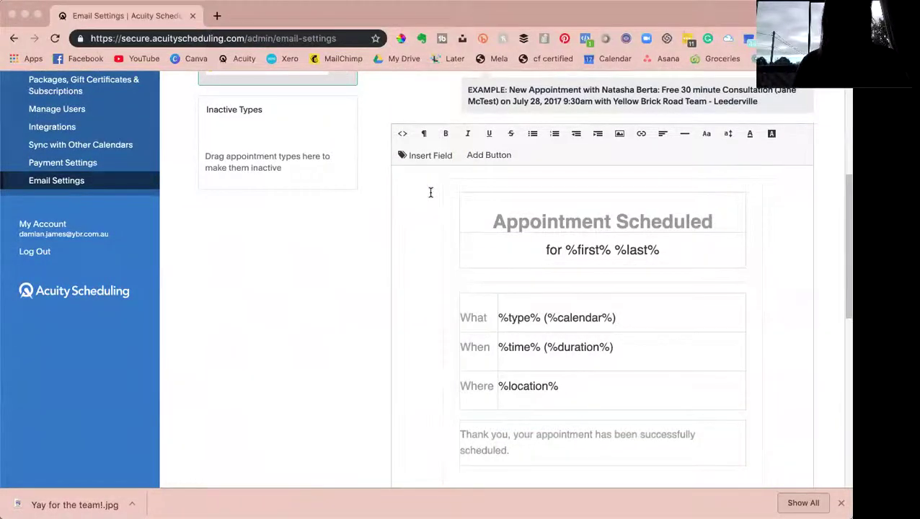
click(431, 192)
key(Return)
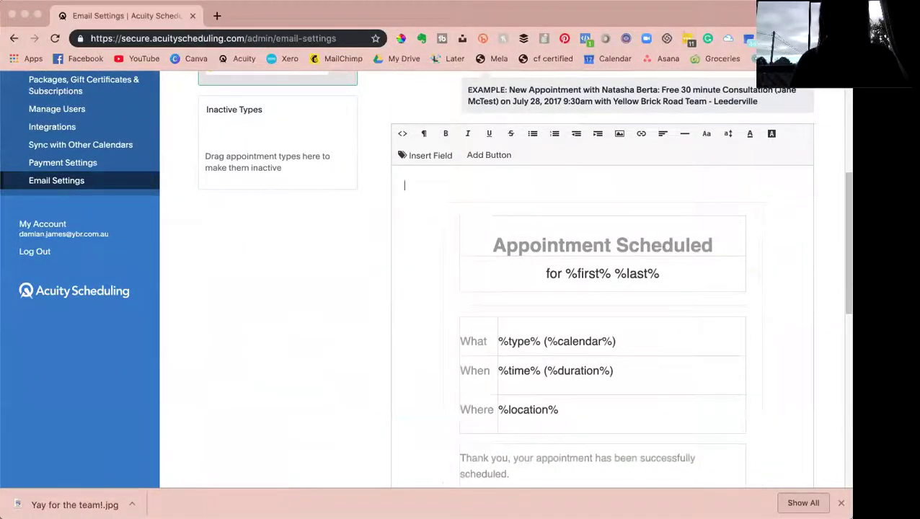
text(Hi)
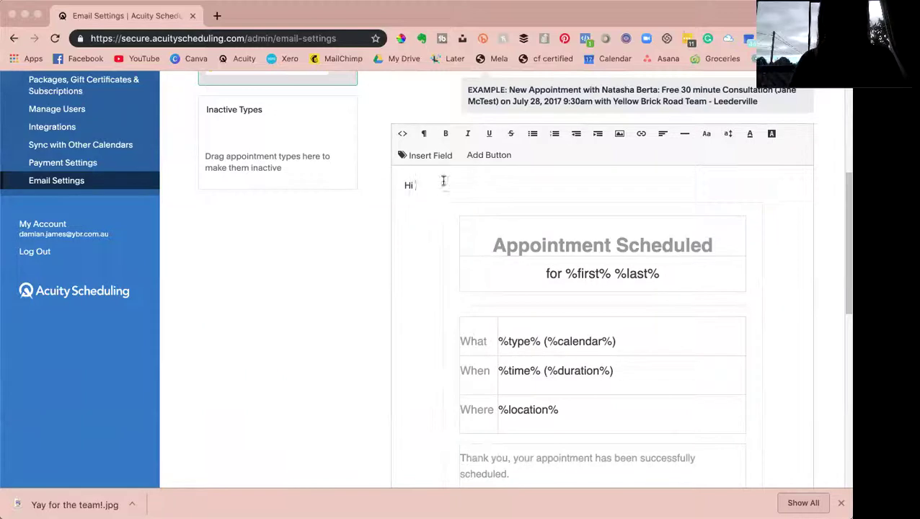
click(429, 157)
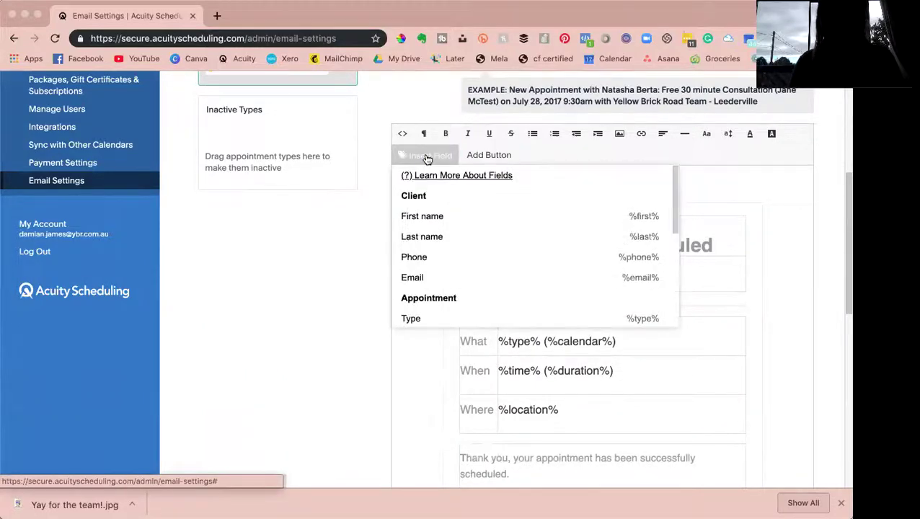
click(422, 216)
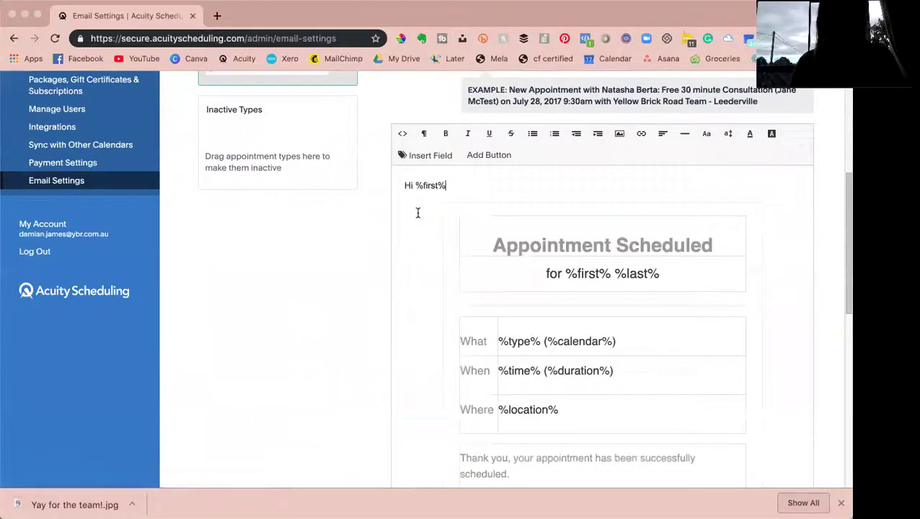
text(,)
- Add the lines 'I'm so excited.' and 'I use Zoom for online meetings.' below the greeting
key(Return)
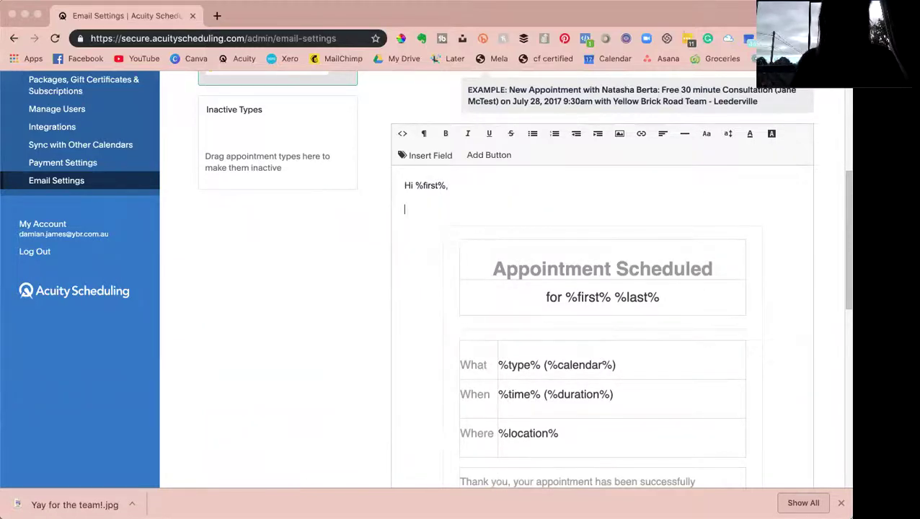
text(I'm so)
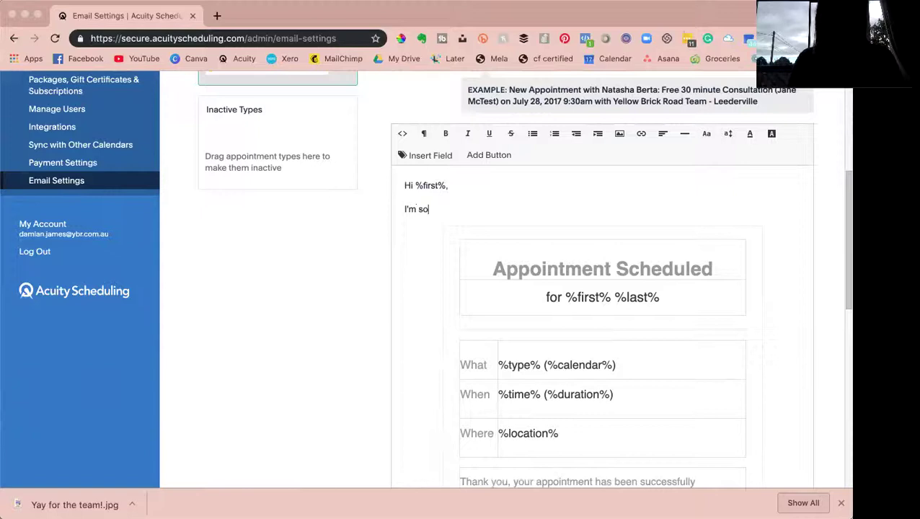
text( excited)
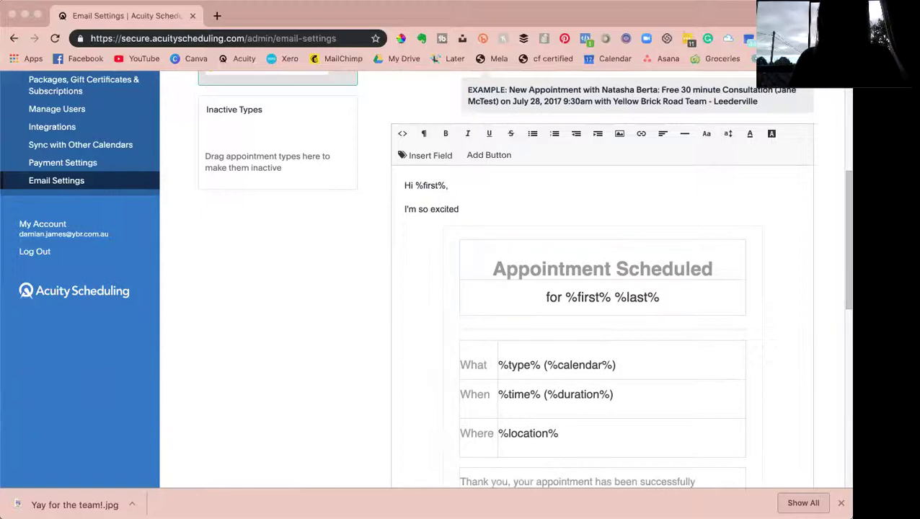
text(.)
key(Return)
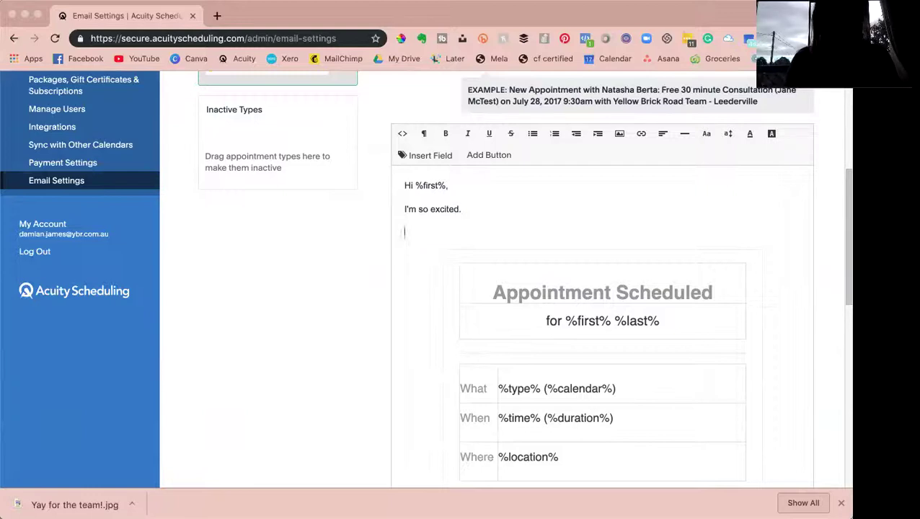
text(I use Zoom f)
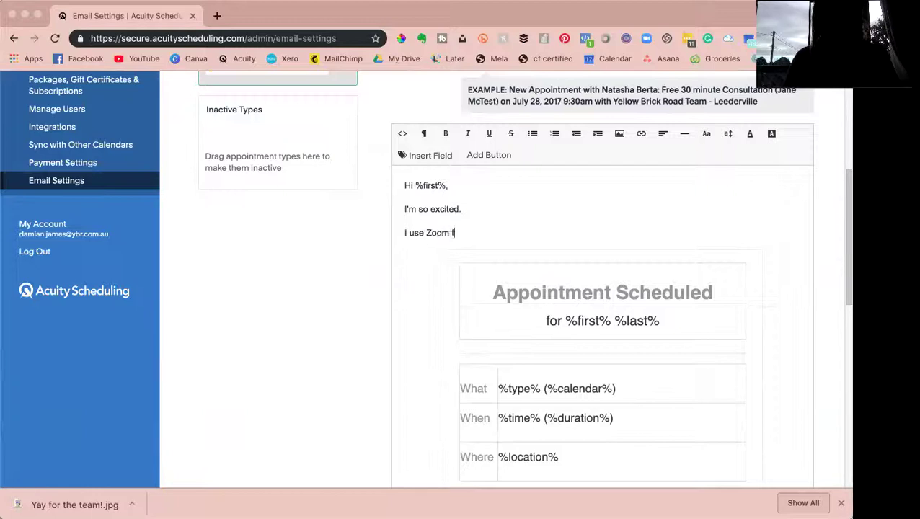
text(or online meeti)
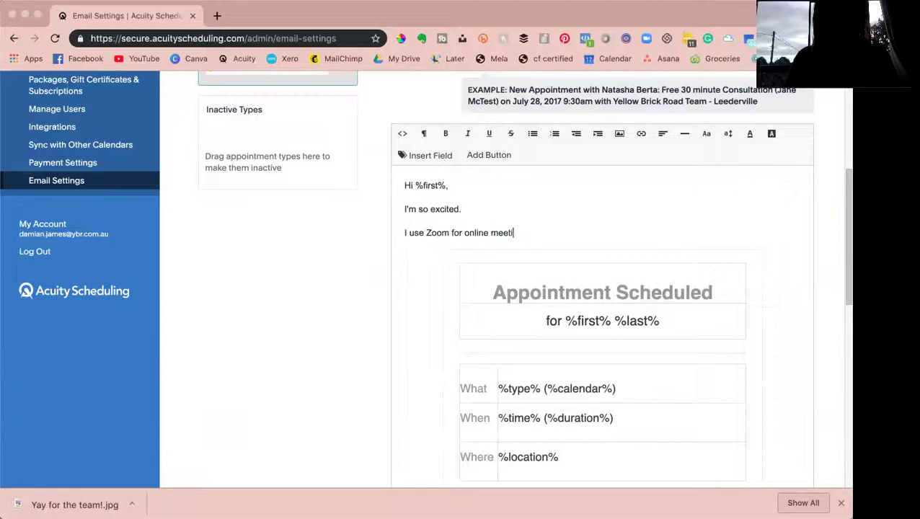
text(ngs.)
key(Return)
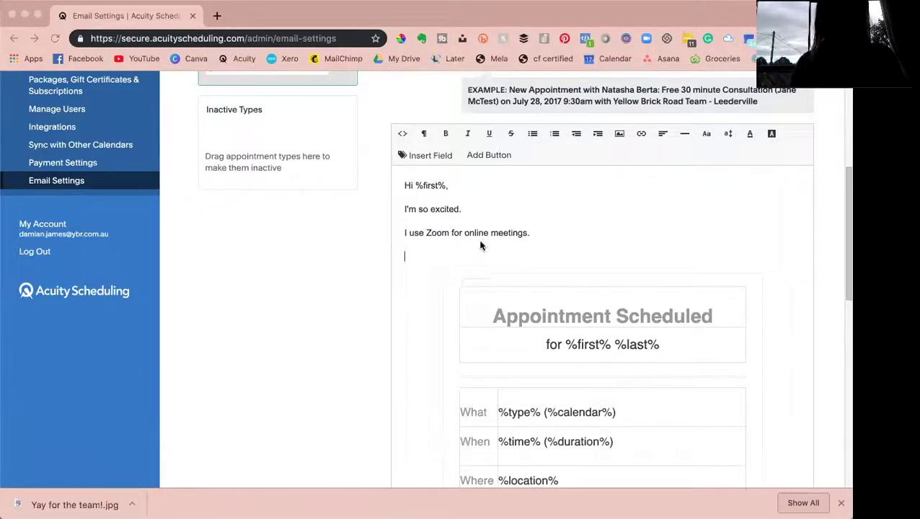
- Save the edited Initial Confirmation template so the 'Successfully saved template!' message appears
scroll(476, 247, down, 5)
scroll(476, 252, down, 3)
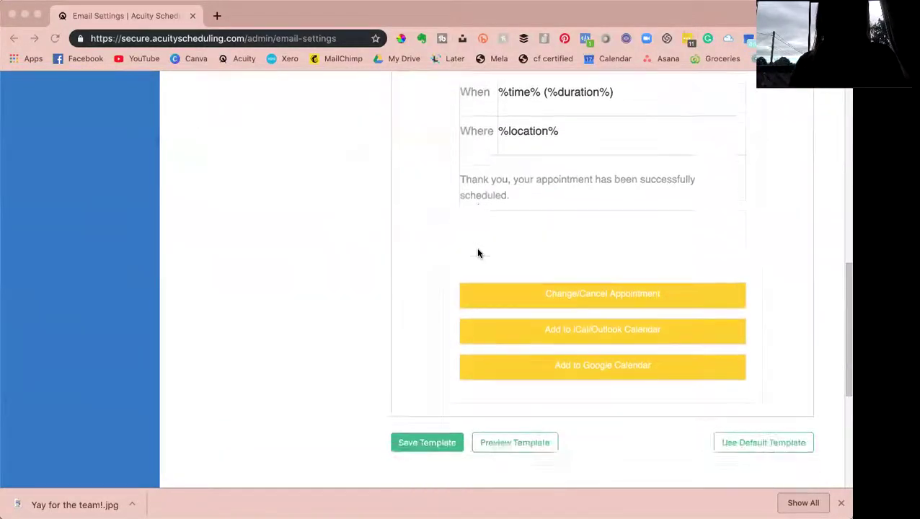
scroll(477, 253, up, 2)
scroll(448, 324, down, 2)
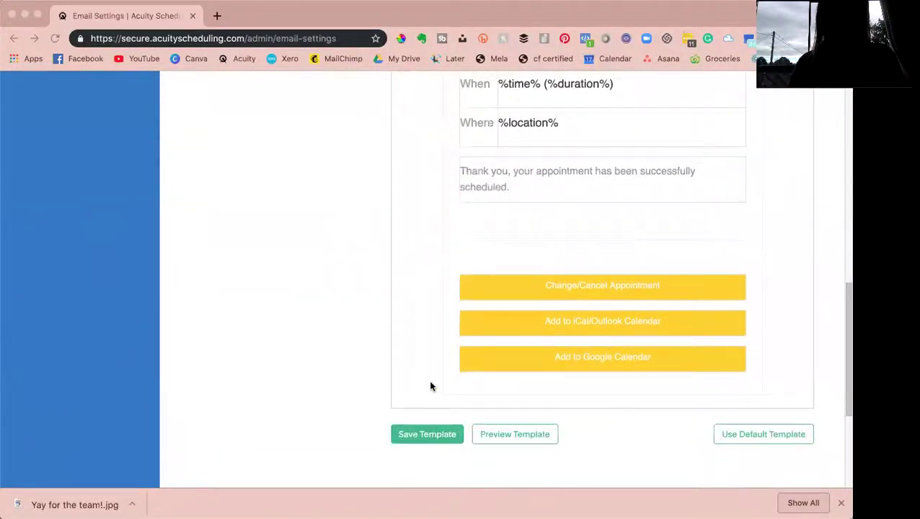
click(422, 433)
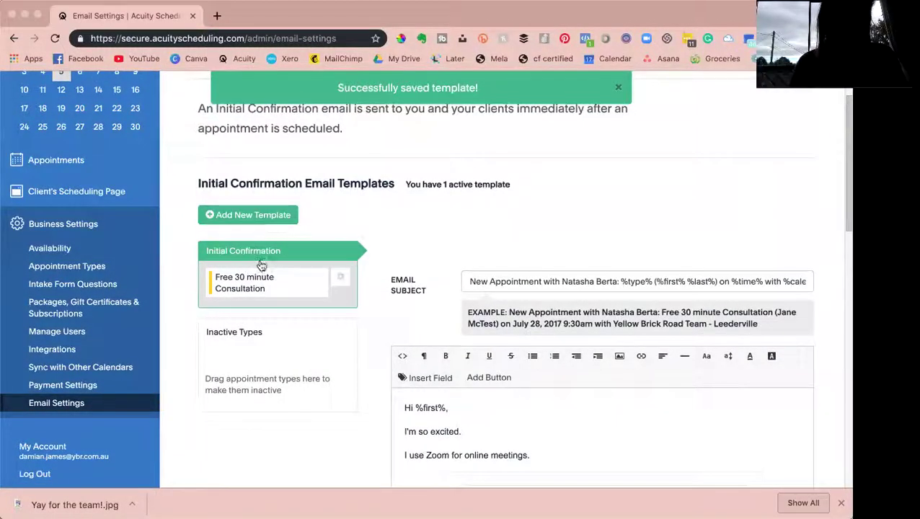
drag(269, 281, 262, 279)
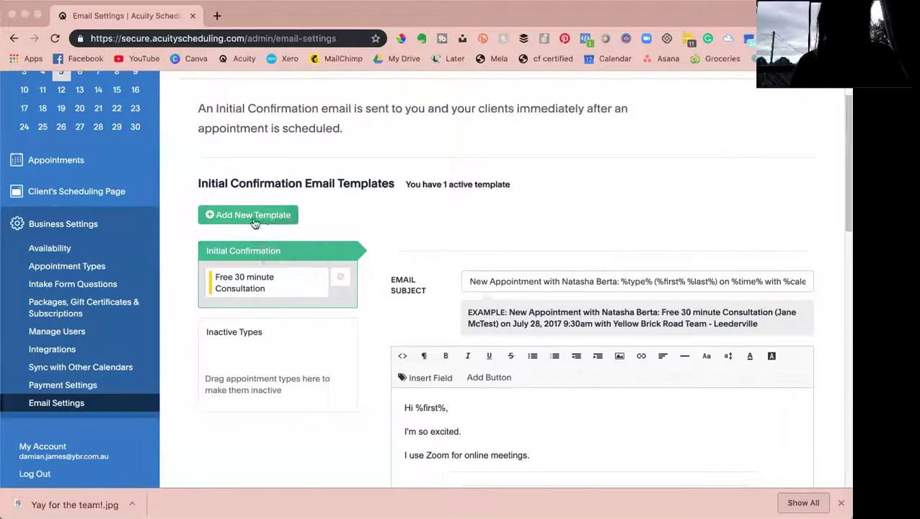
- Review the Appointment Types page, then go back to Email Settings
click(68, 271)
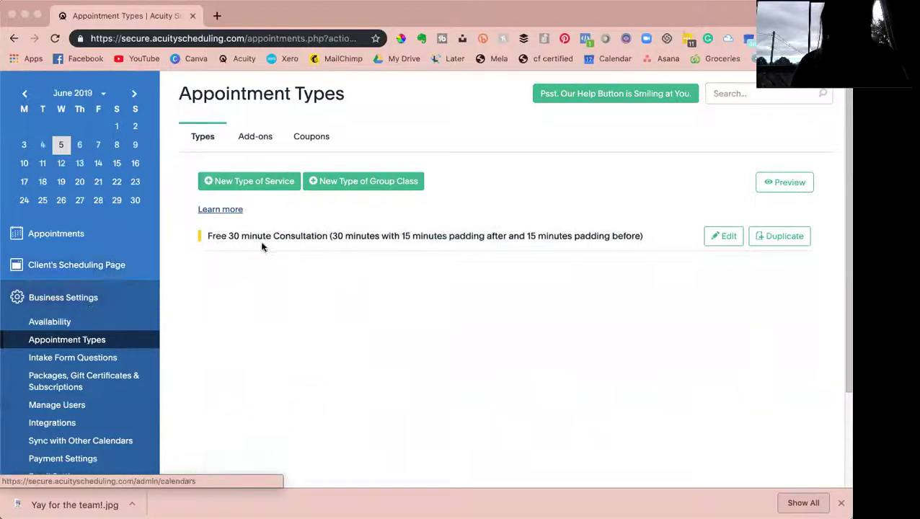
scroll(68, 411, down, 3)
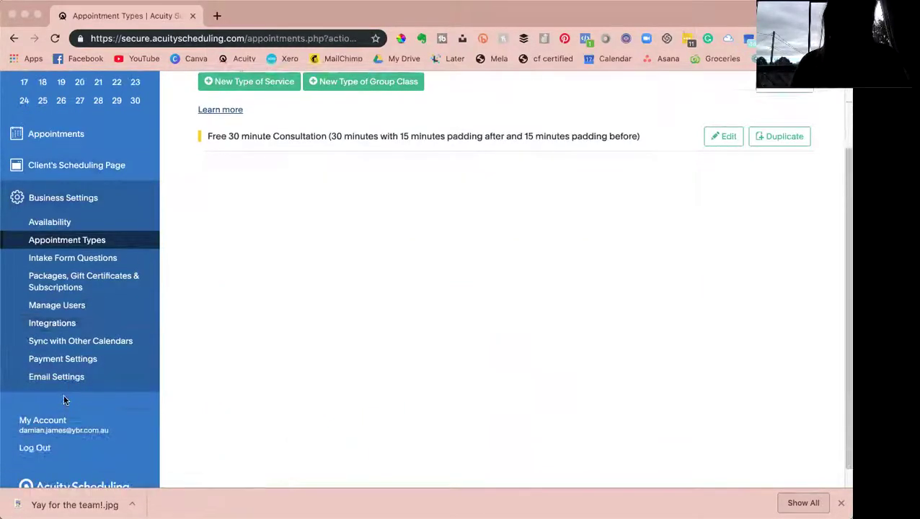
click(62, 385)
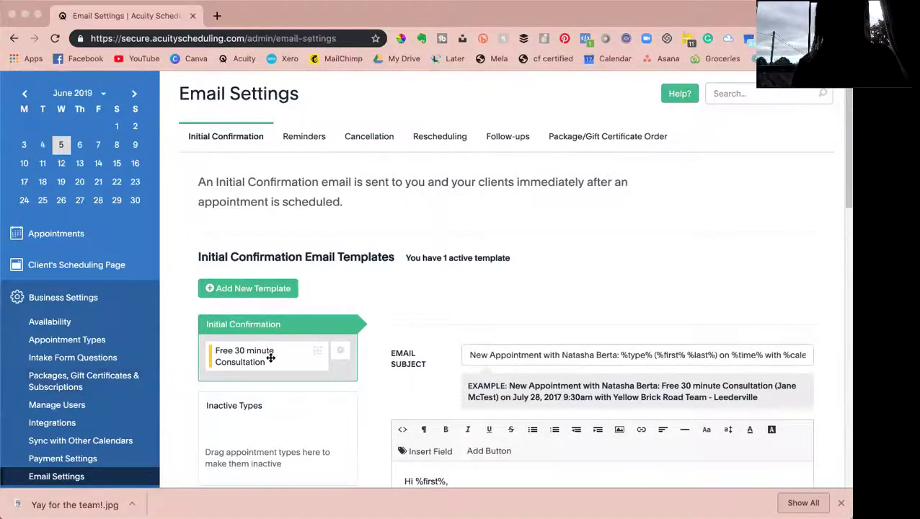
- Show the Reminders email settings with their plan upgrade notice, briefly checking Cancellation
click(303, 138)
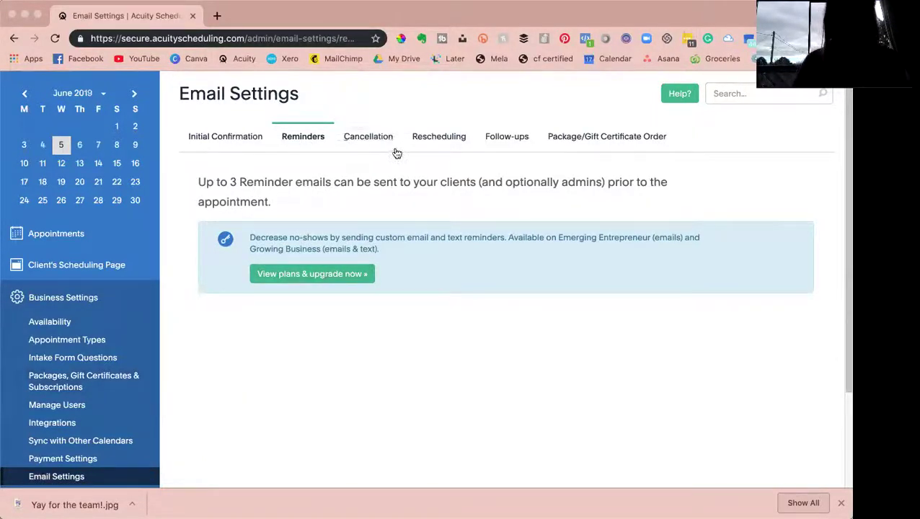
click(374, 139)
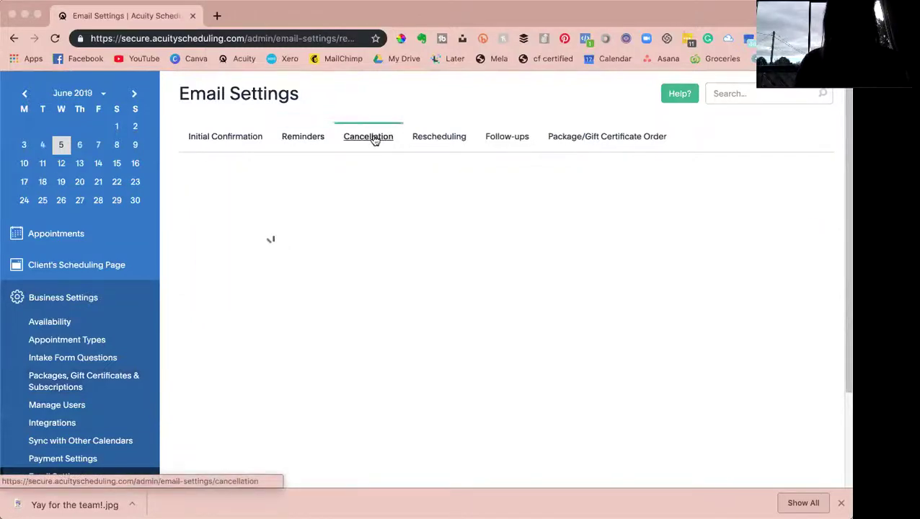
click(305, 135)
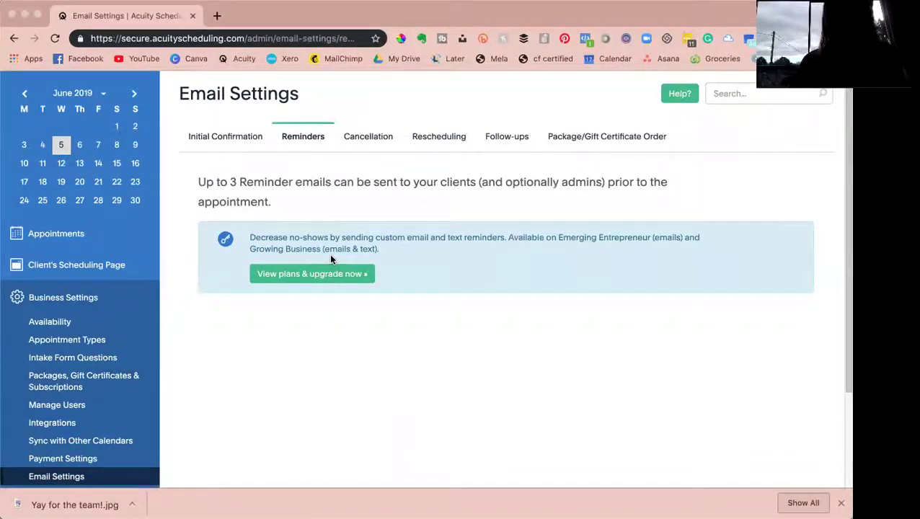
- Review the Cancellation email settings
click(366, 143)
scroll(413, 330, down, 10)
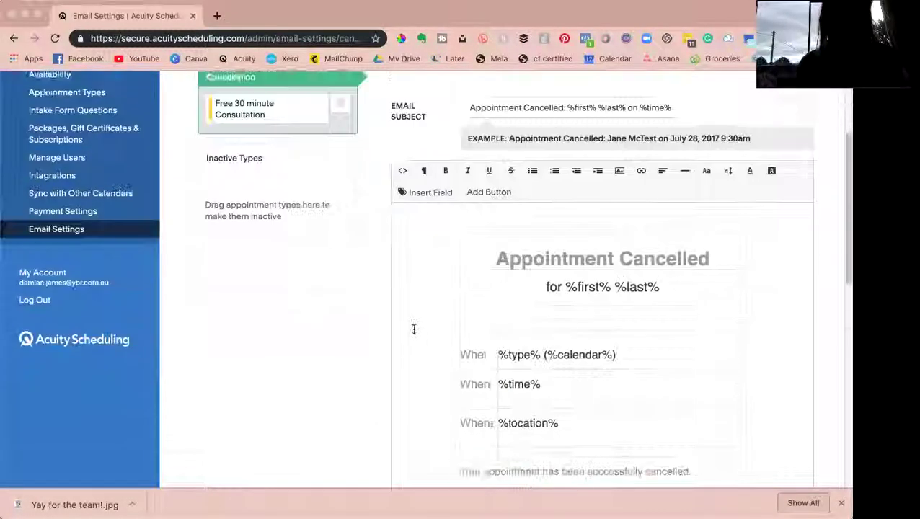
scroll(414, 330, up, 8)
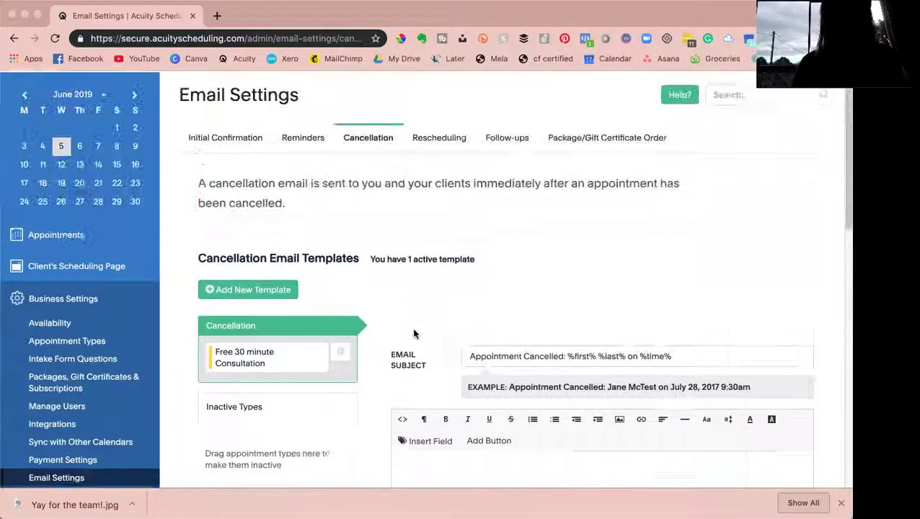
- Review the Rescheduling email template for the Free 30 minute Consultation
click(442, 137)
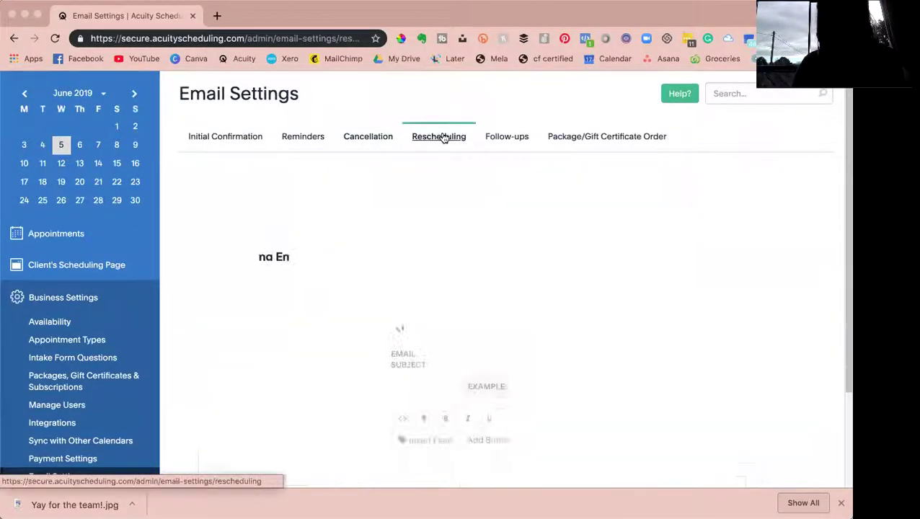
scroll(478, 281, down, 5)
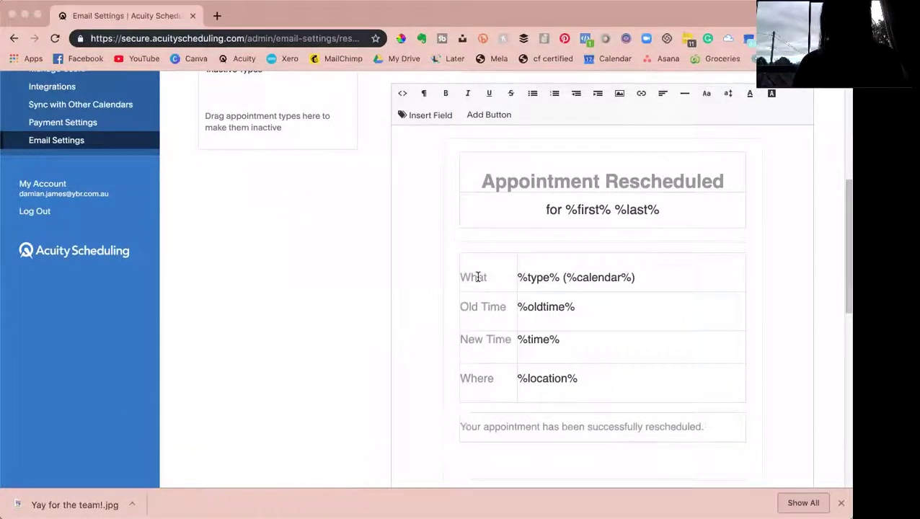
scroll(478, 278, up, 5)
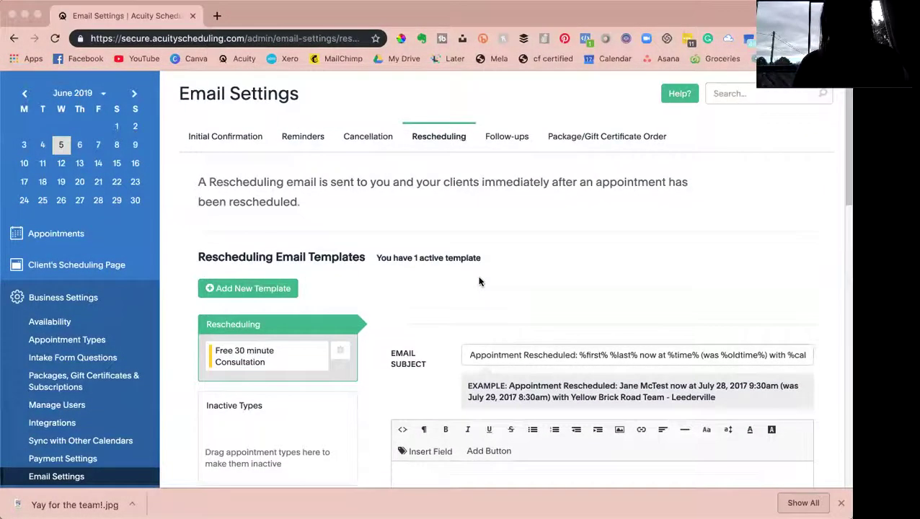